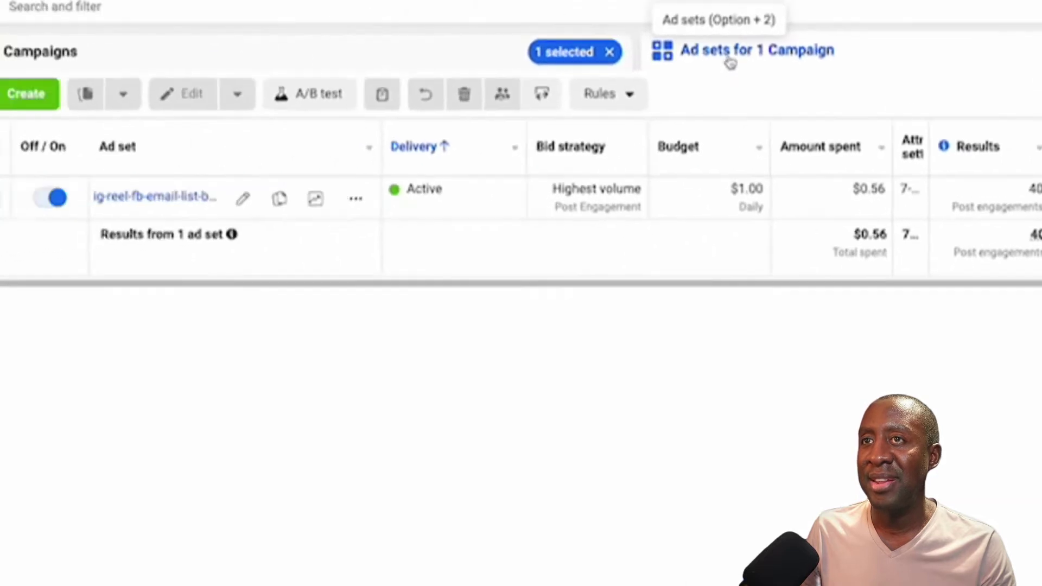
Step: Widen the ad name column and preview the ig-reel-fb-email-list-best-practices ad along with its Instagram post
{"action": "left_click_drag", "start_coordinate": [457, 122], "coordinate": [734, 128]}
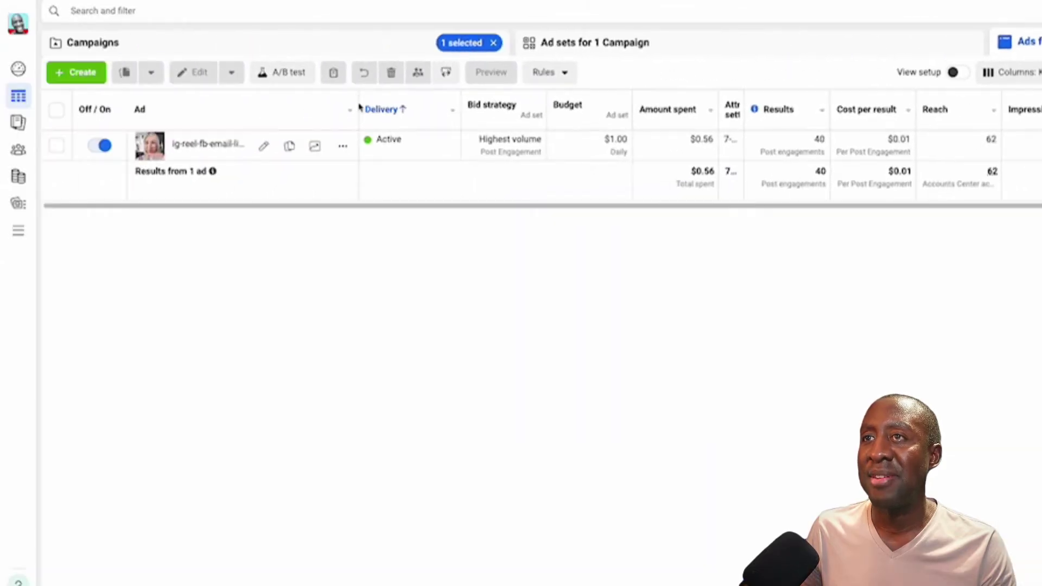
{"action": "left_click_drag", "start_coordinate": [612, 97], "coordinate": [614, 97]}
{"action": "left_click", "coordinate": [57, 146]}
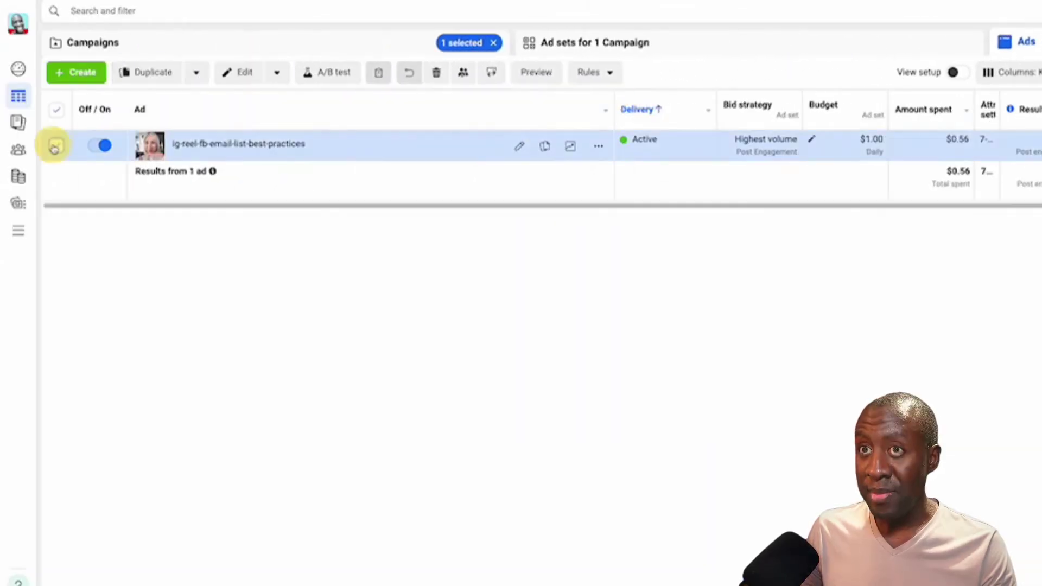
{"action": "left_click", "coordinate": [553, 76]}
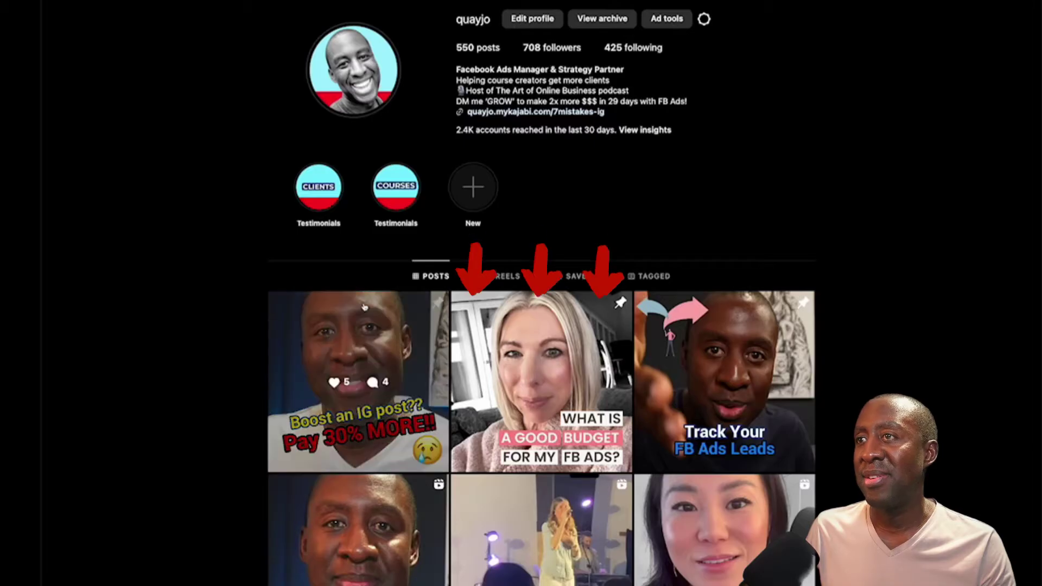
{"action": "left_click", "coordinate": [560, 343]}
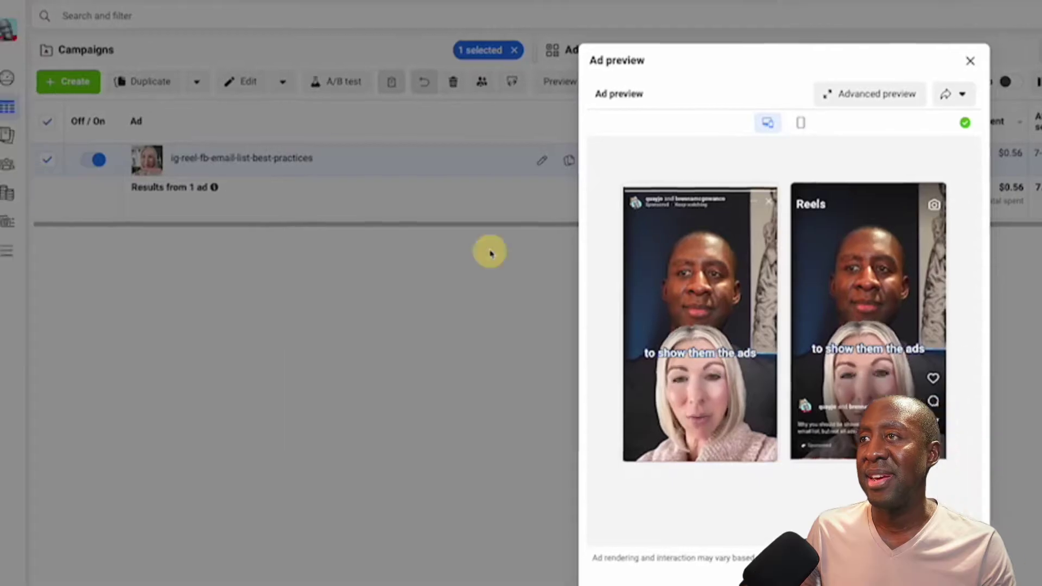
{"action": "left_click", "coordinate": [490, 254]}
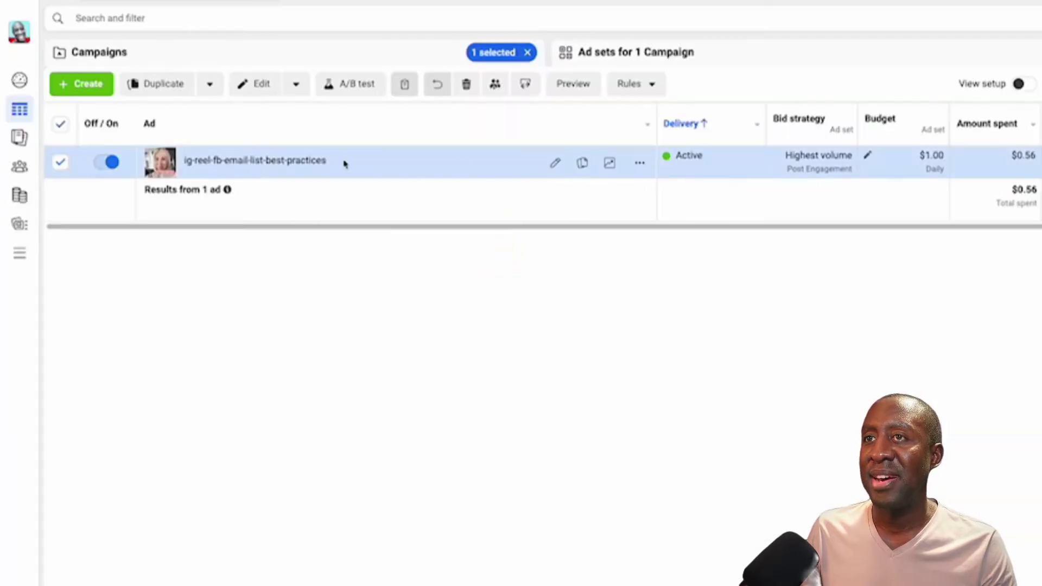
Step: Open the ig-reel-fb-email-list-best-practices ad for editing and review its partnership, identity and existing-post settings
{"action": "left_click", "coordinate": [556, 164]}
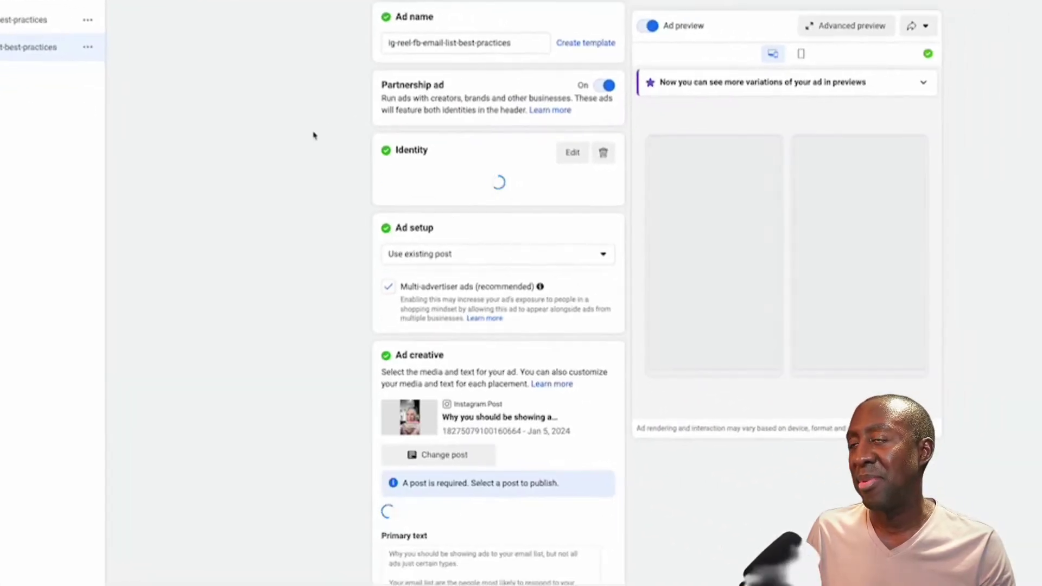
{"action": "scroll", "coordinate": [328, 171], "scroll_direction": "down", "scroll_amount": 5}
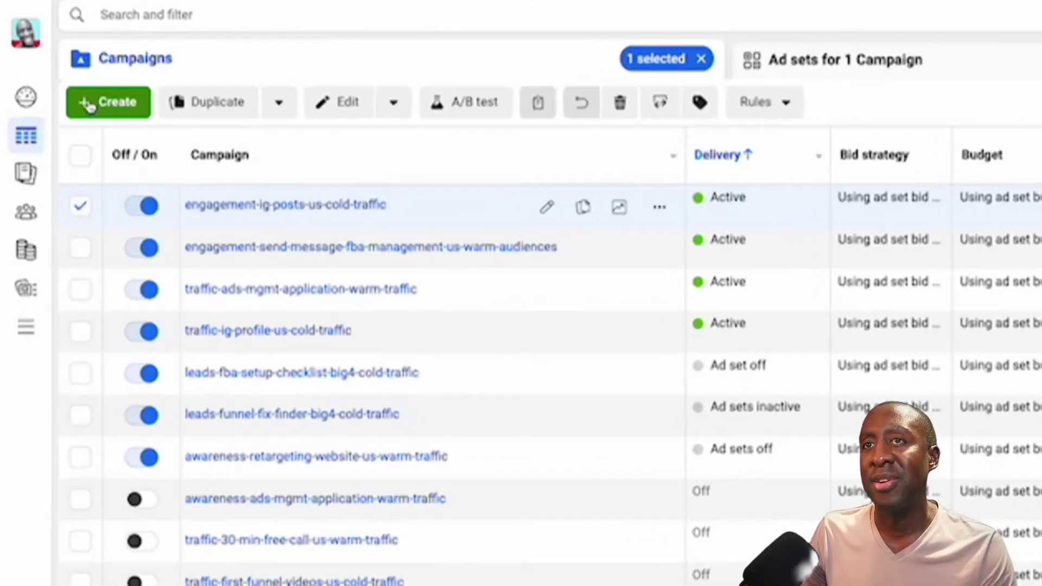
Step: Create a new auction campaign with the Engagement objective, choosing the manual engagement campaign setup
{"action": "left_click", "coordinate": [89, 103]}
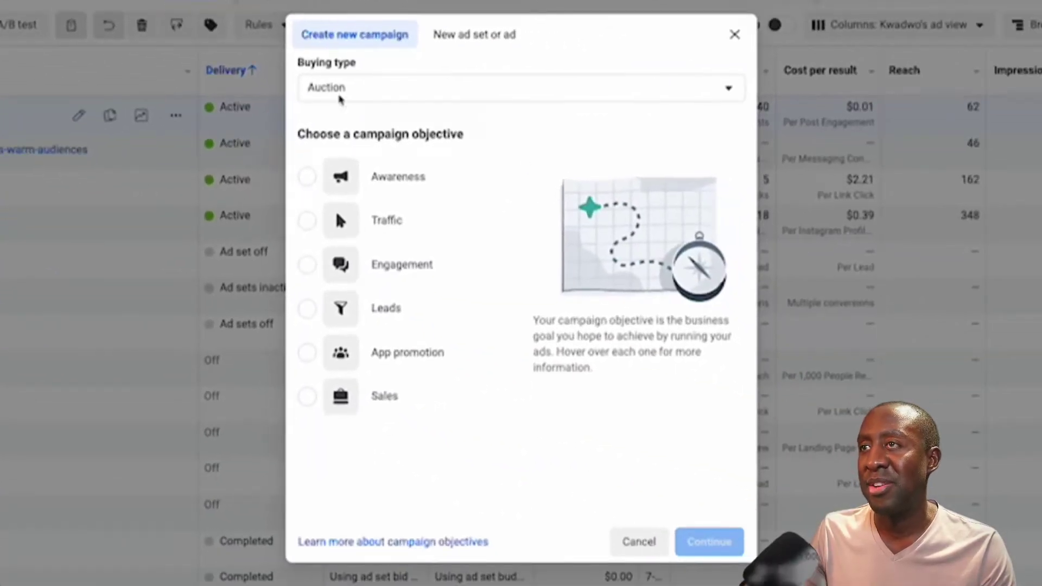
{"action": "mouse_move", "coordinate": [368, 176]}
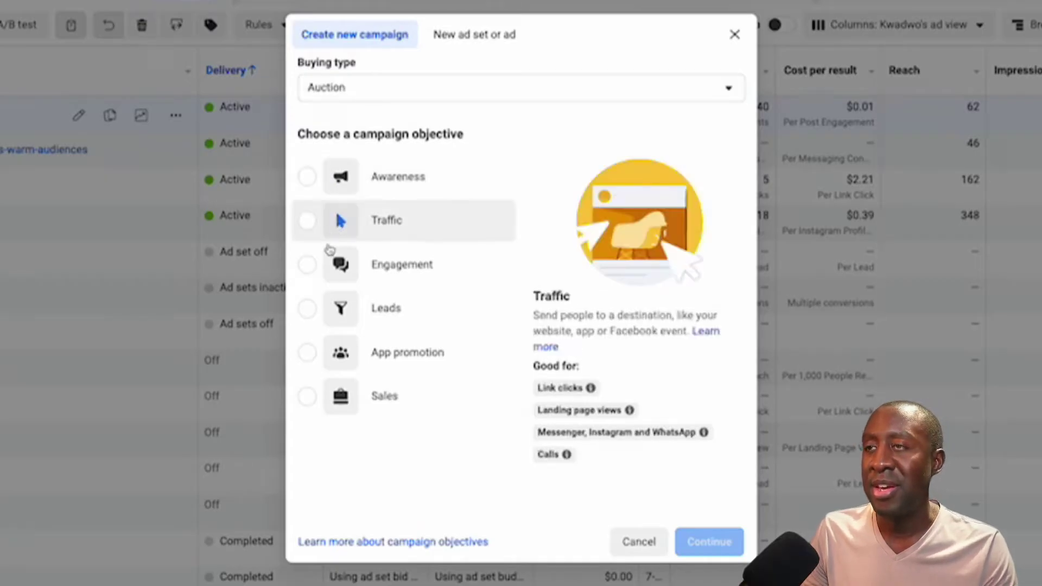
{"action": "left_click", "coordinate": [308, 266]}
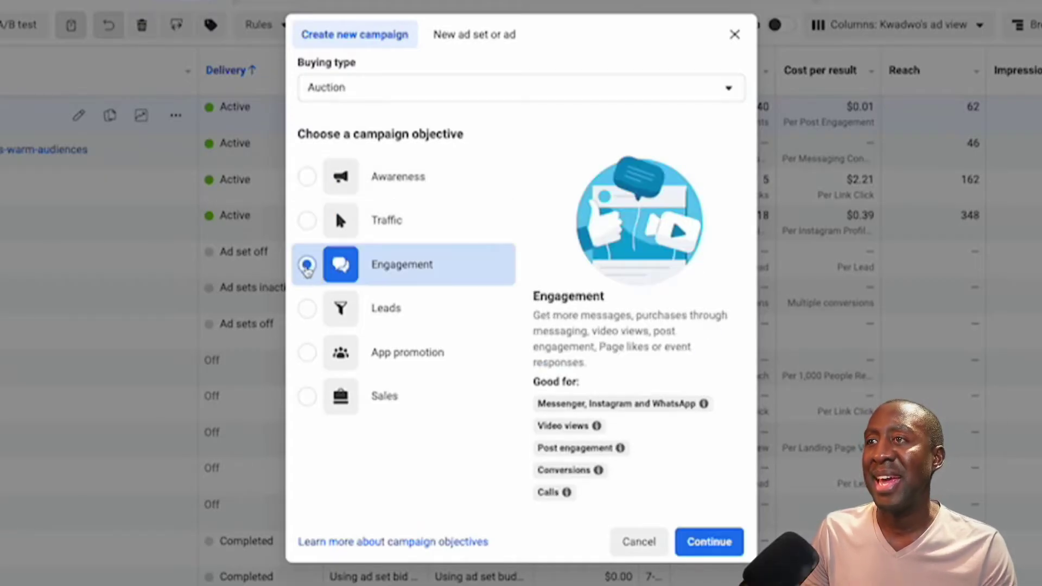
{"action": "left_click", "coordinate": [706, 542]}
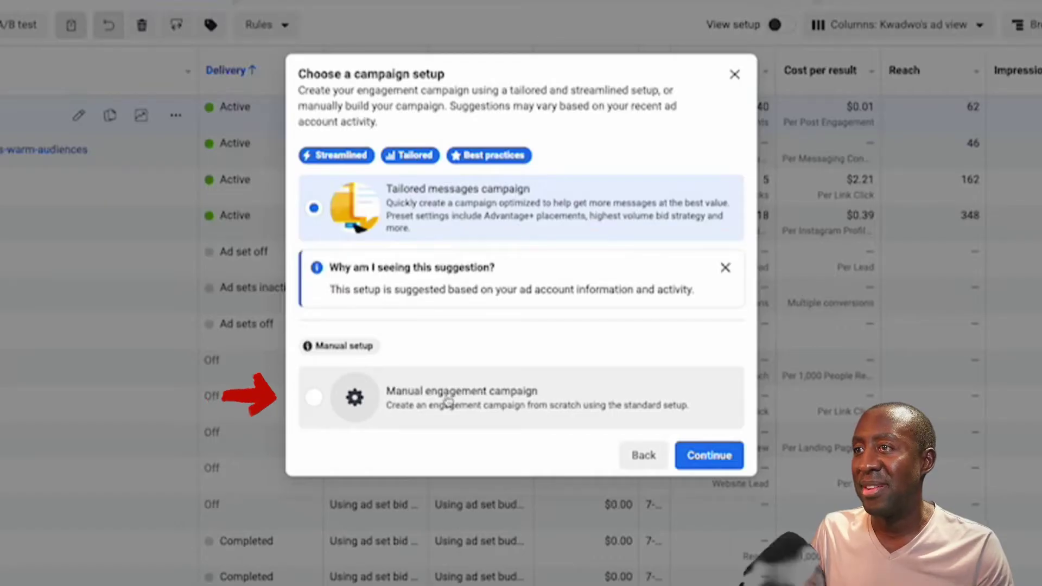
{"action": "left_click", "coordinate": [452, 402]}
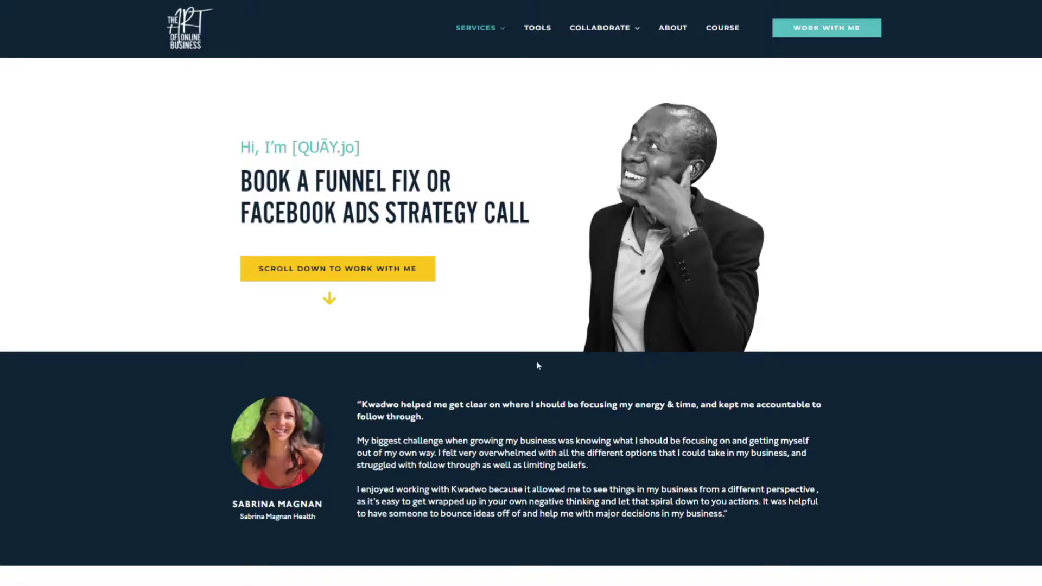
{"action": "scroll", "coordinate": [539, 366], "scroll_direction": "down", "scroll_amount": 7}
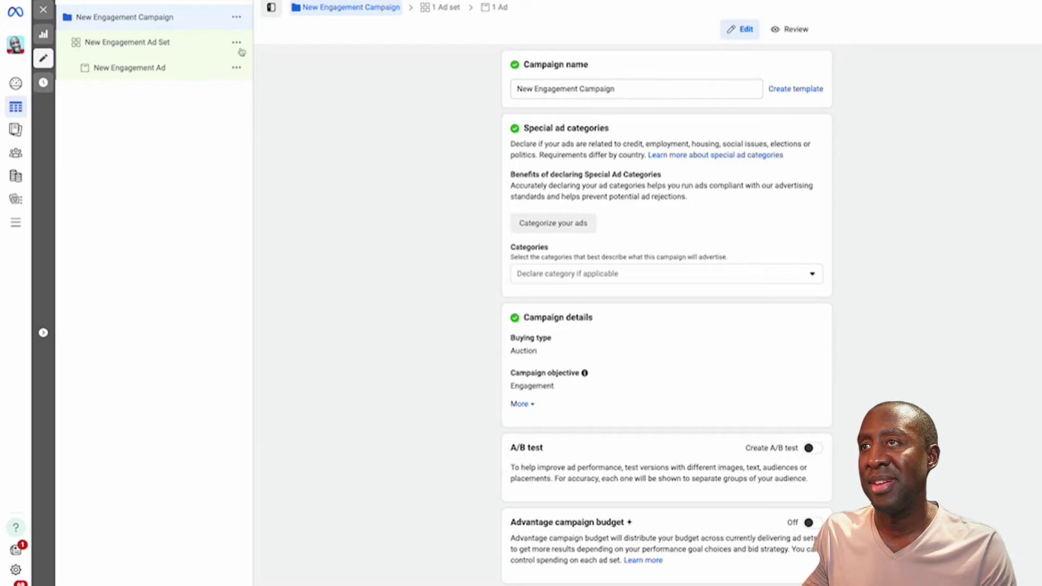
Step: Open the New Engagement Ad Set and set its conversion location to On your ad
{"action": "left_click", "coordinate": [127, 46]}
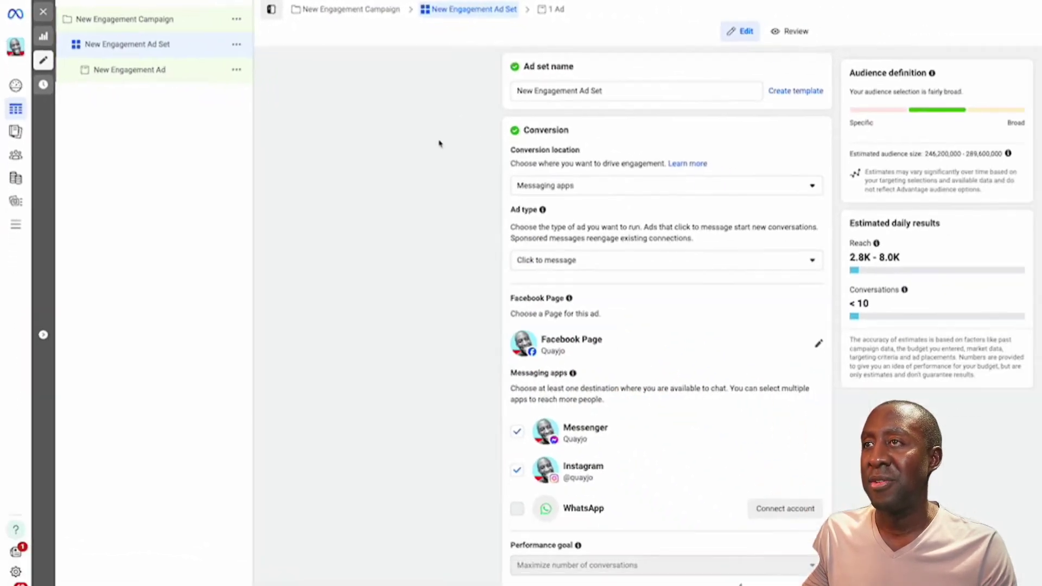
{"action": "scroll", "coordinate": [446, 141], "scroll_direction": "down", "scroll_amount": 1}
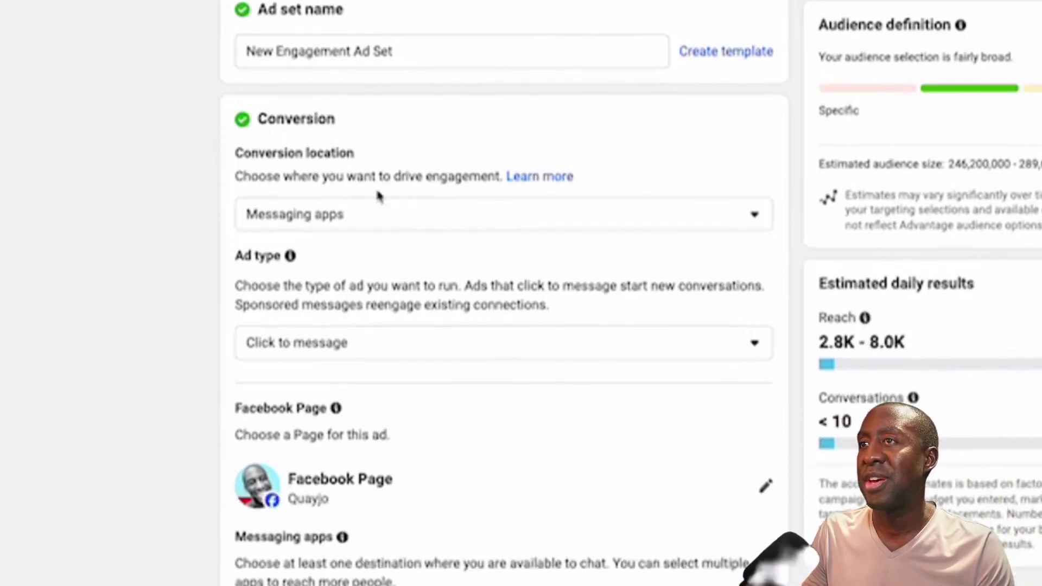
{"action": "left_click", "coordinate": [755, 135]}
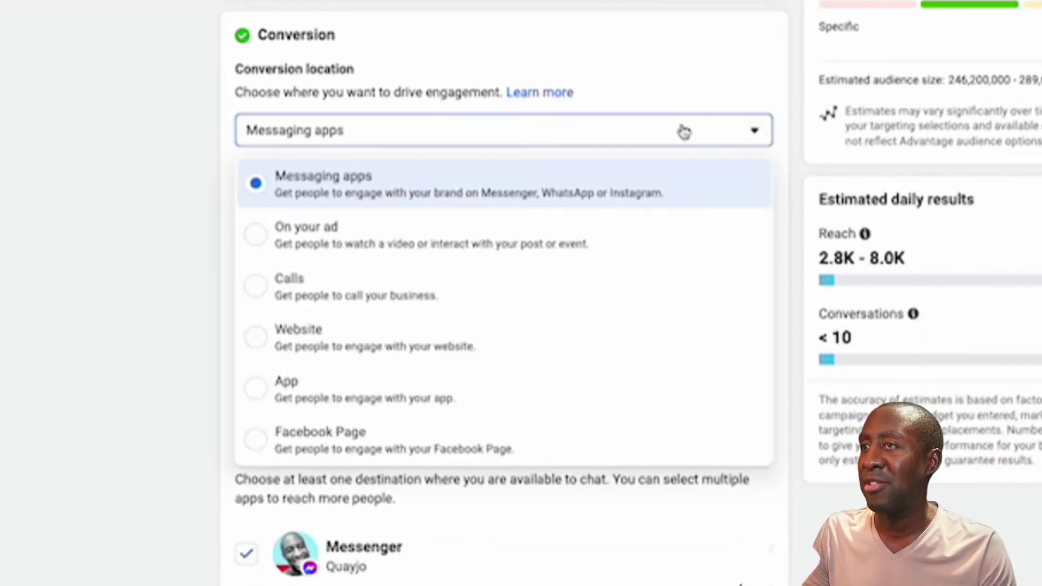
{"action": "left_click", "coordinate": [257, 235]}
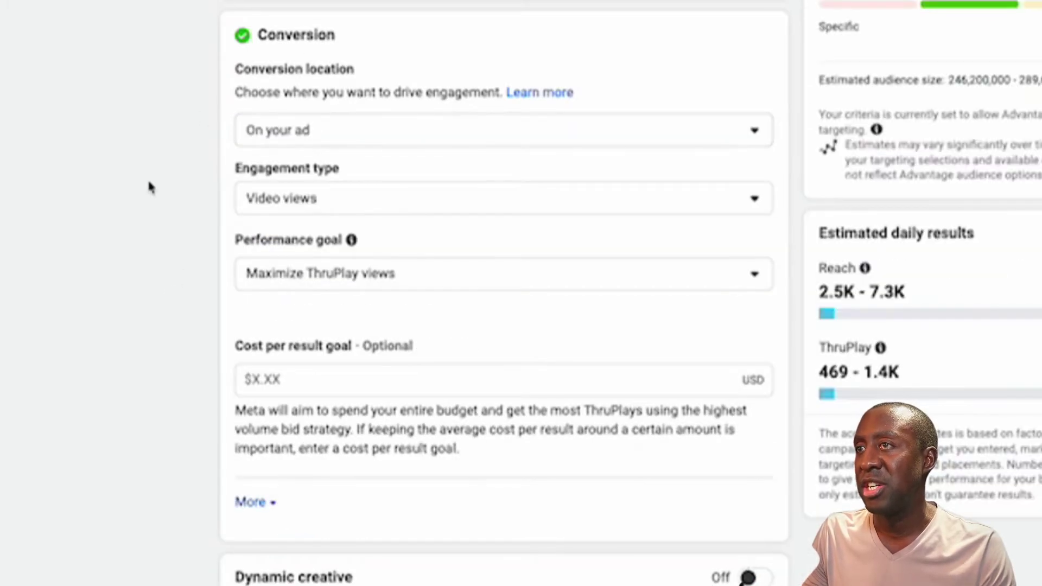
Step: Set the engagement type to Post engagement, keeping the performance goal Maximize engagement with a post
{"action": "left_click", "coordinate": [274, 195]}
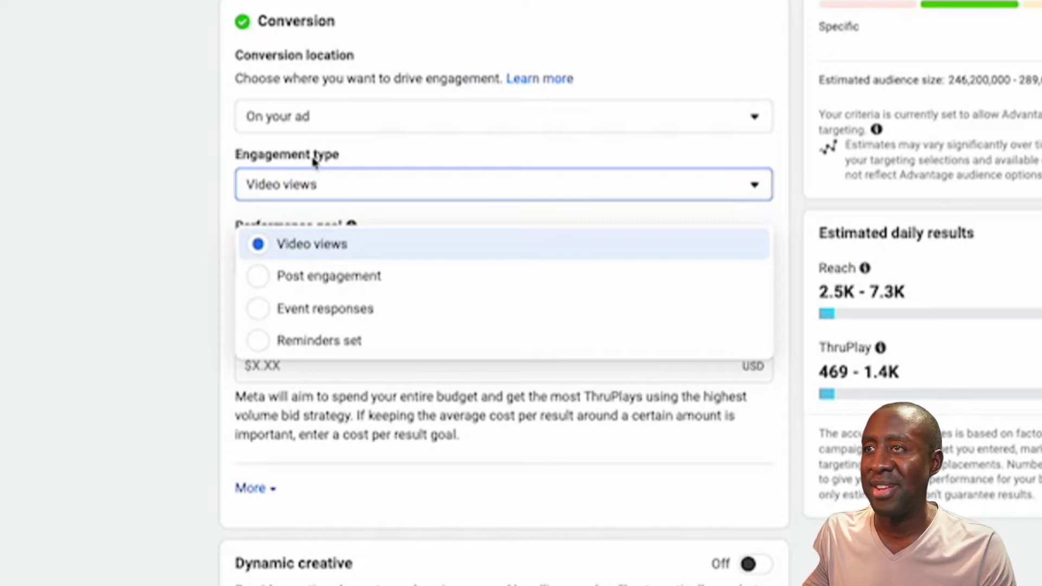
{"action": "left_click", "coordinate": [268, 287]}
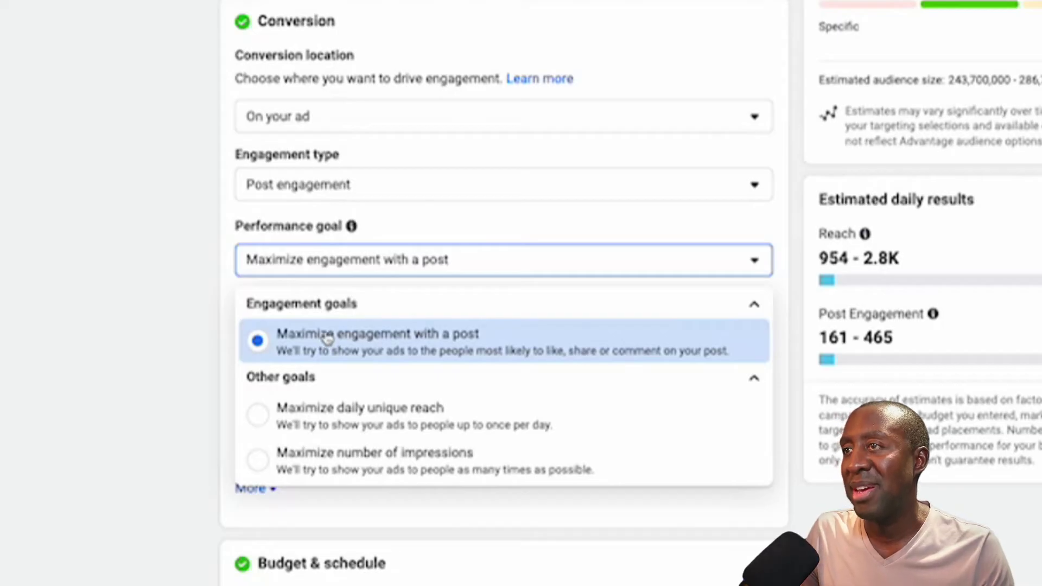
{"action": "left_click", "coordinate": [126, 329]}
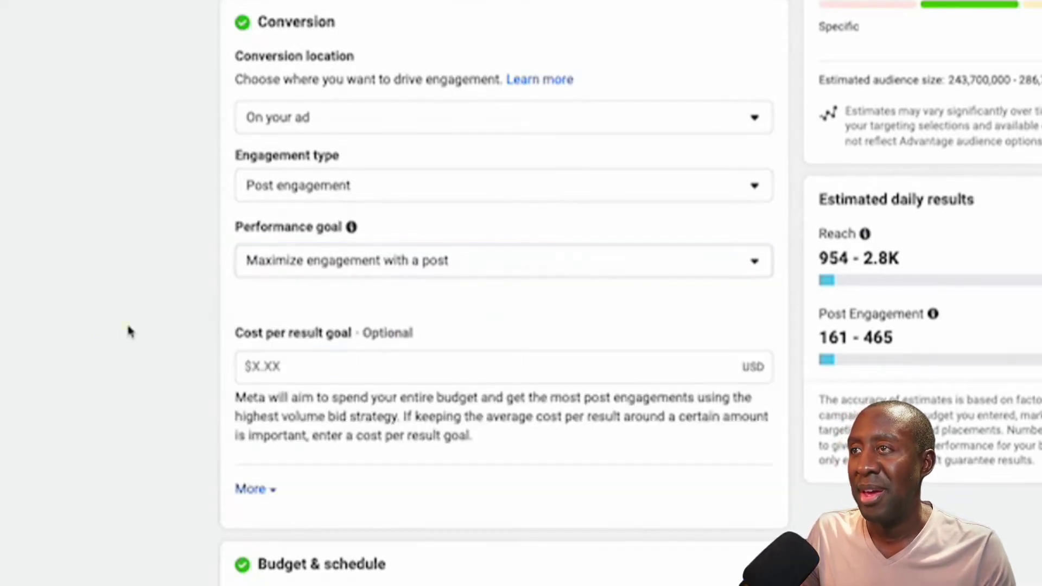
Step: Set the ad set's daily budget to $1.00
{"action": "scroll", "coordinate": [126, 326], "scroll_direction": "down", "scroll_amount": 1}
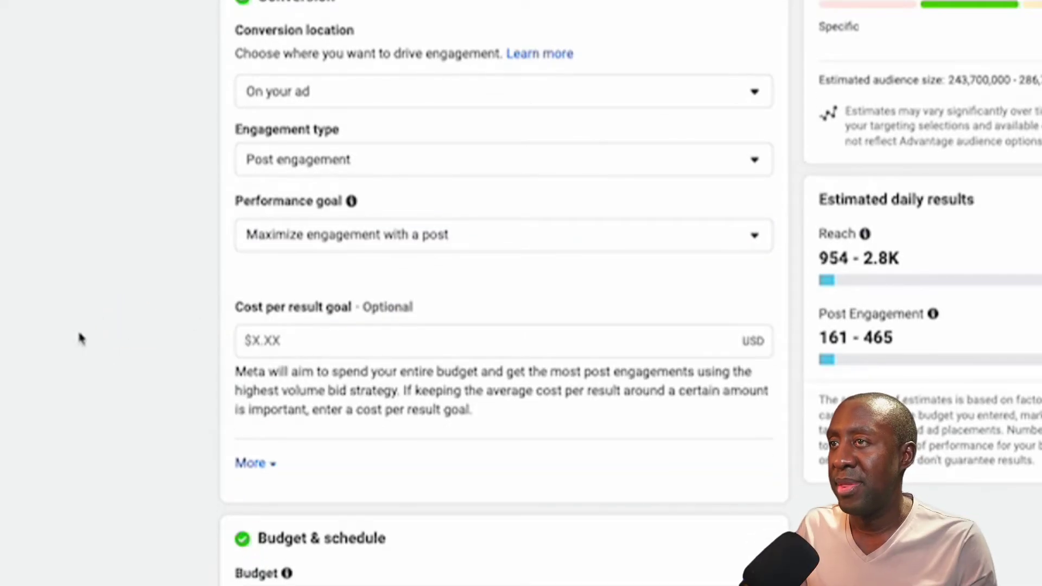
{"action": "scroll", "coordinate": [99, 337], "scroll_direction": "down", "scroll_amount": 6}
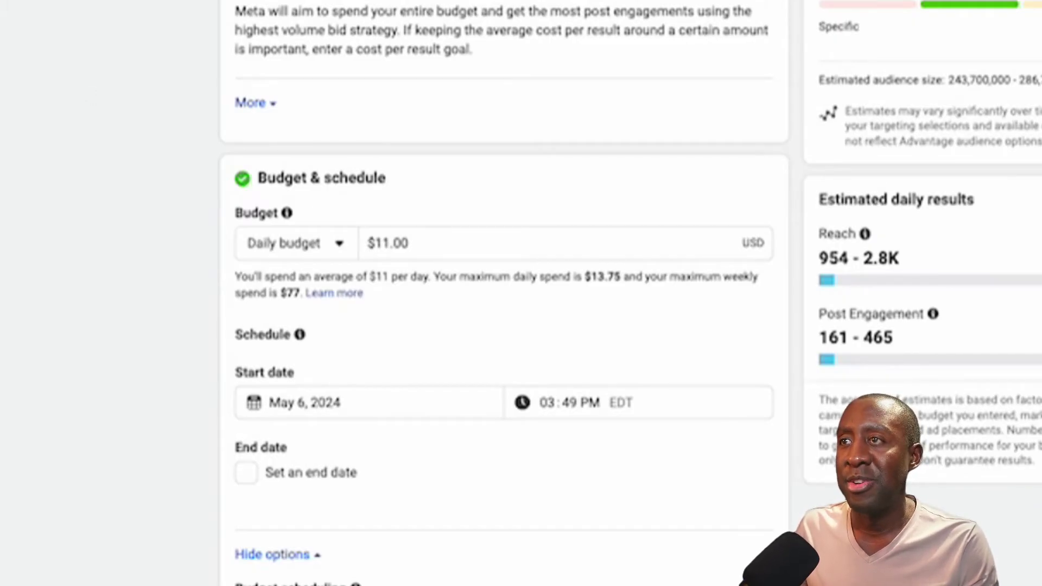
{"action": "left_click", "coordinate": [380, 246]}
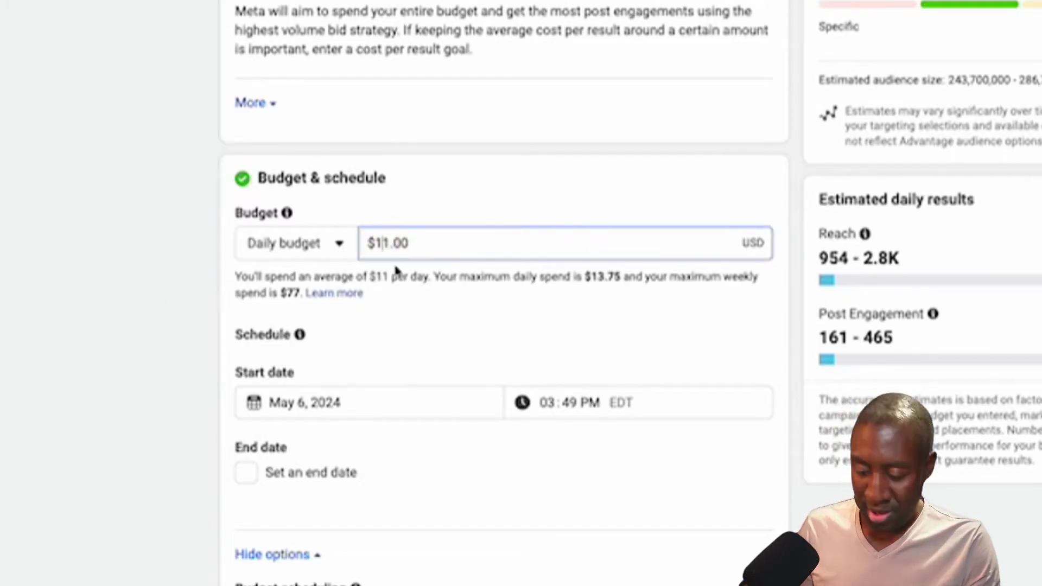
{"action": "key", "text": "Tab"}
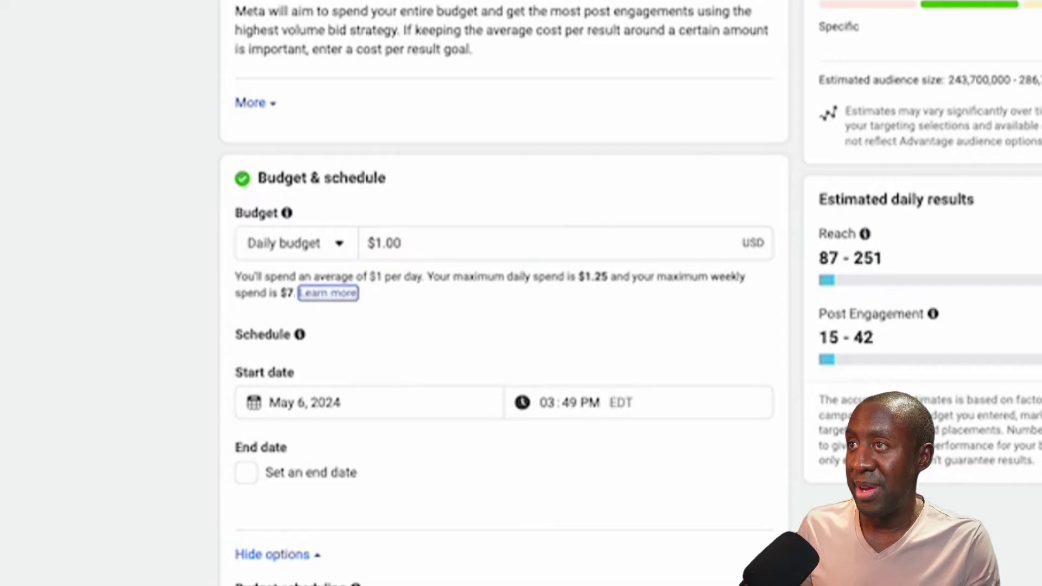
Step: Switch the ad set from Advantage+ audience to the original audience options
{"action": "scroll", "coordinate": [504, 294], "scroll_direction": "up", "scroll_amount": 4}
{"action": "scroll", "coordinate": [504, 293], "scroll_direction": "down", "scroll_amount": 8}
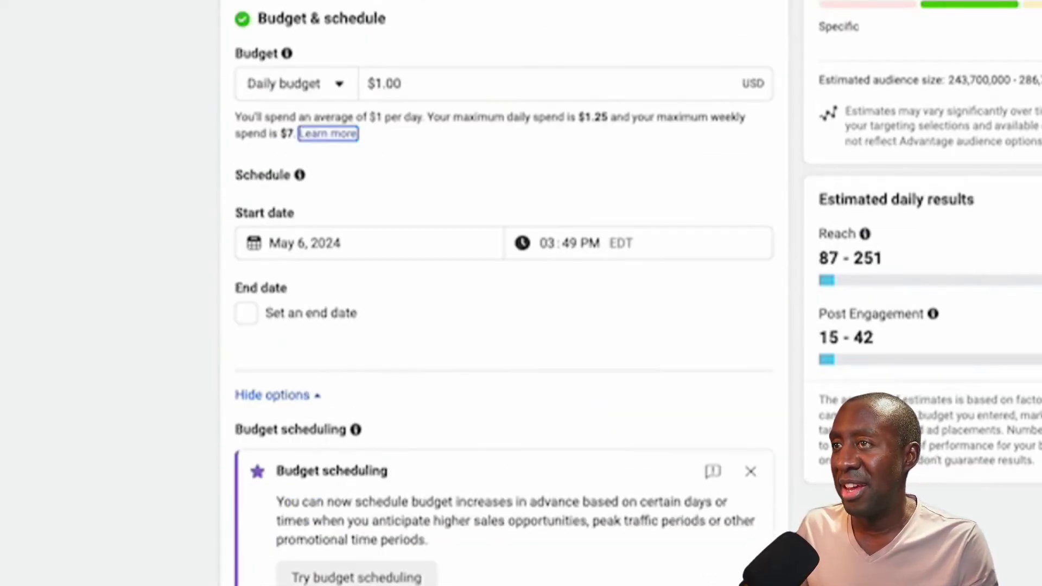
{"action": "scroll", "coordinate": [51, 225], "scroll_direction": "down", "scroll_amount": 3}
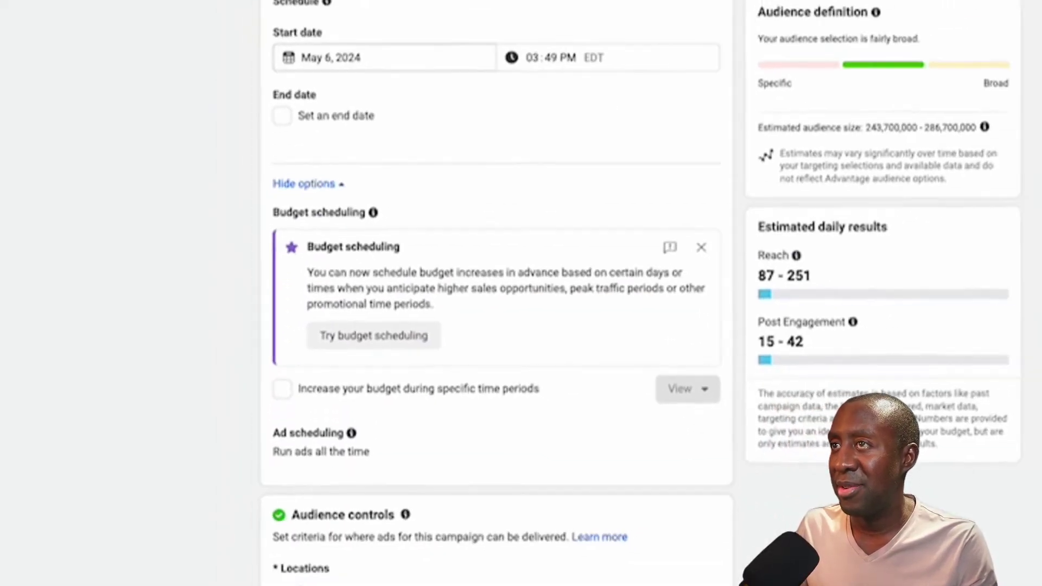
{"action": "scroll", "coordinate": [207, 282], "scroll_direction": "down", "scroll_amount": 3}
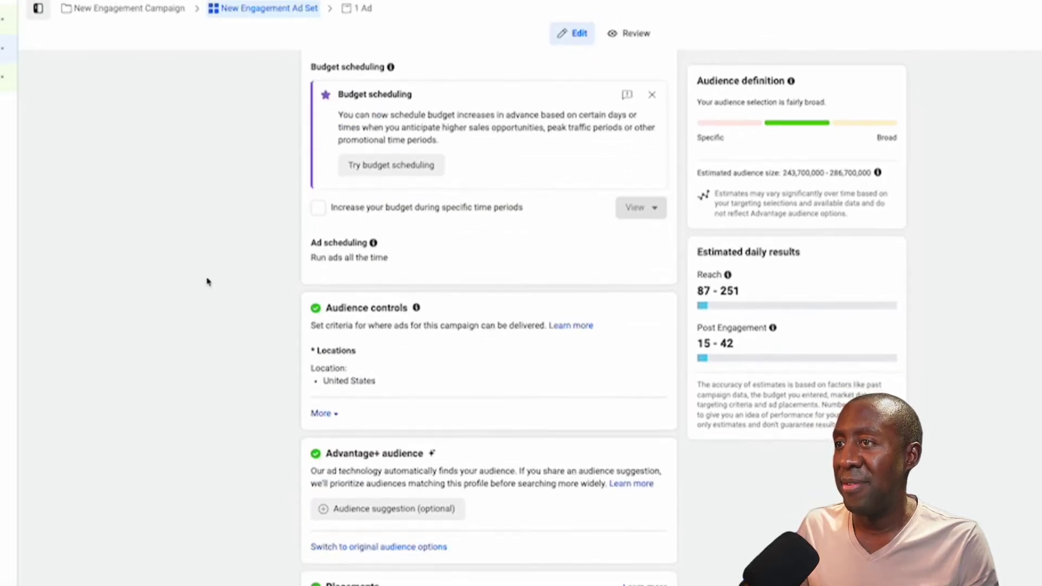
{"action": "left_click", "coordinate": [335, 547]}
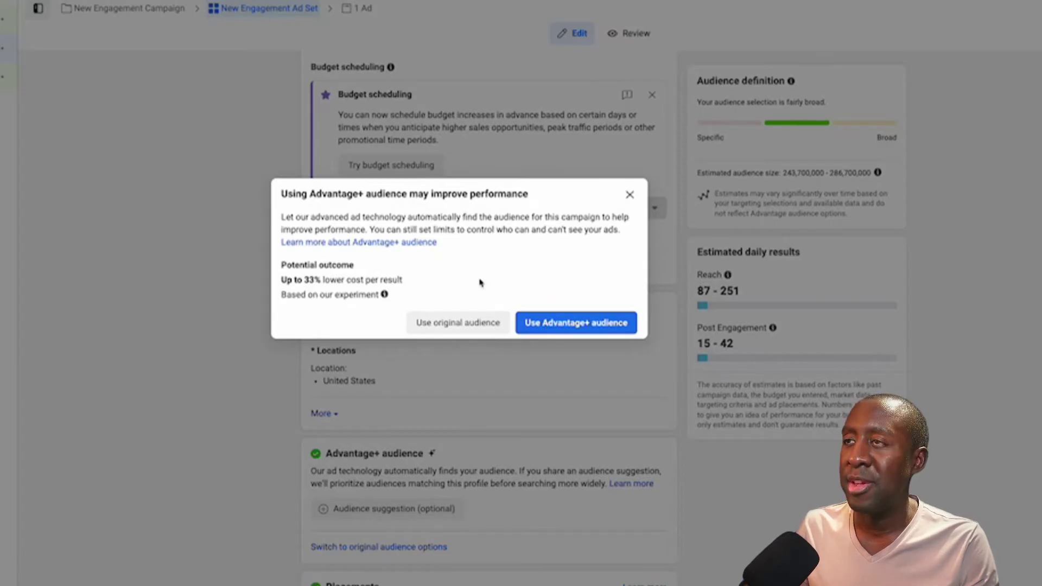
{"action": "left_click", "coordinate": [468, 325]}
{"action": "scroll", "coordinate": [191, 342], "scroll_direction": "down", "scroll_amount": 2}
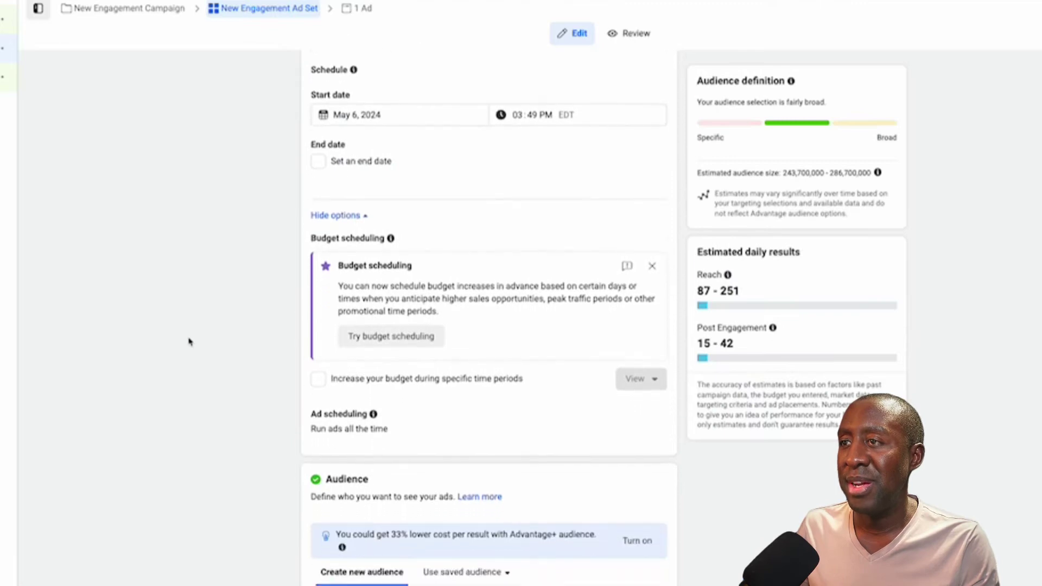
{"action": "scroll", "coordinate": [190, 342], "scroll_direction": "down", "scroll_amount": 5}
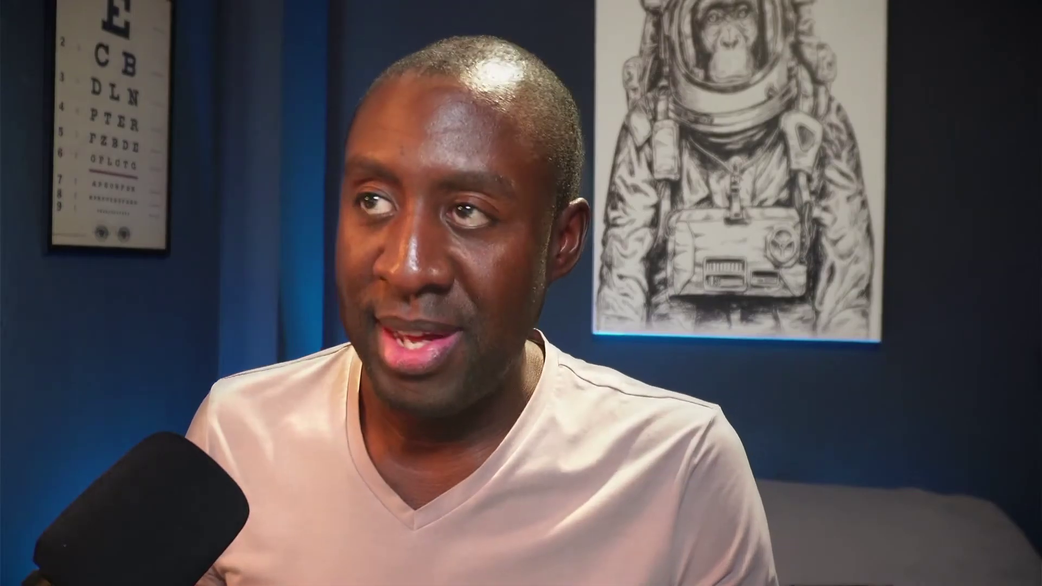